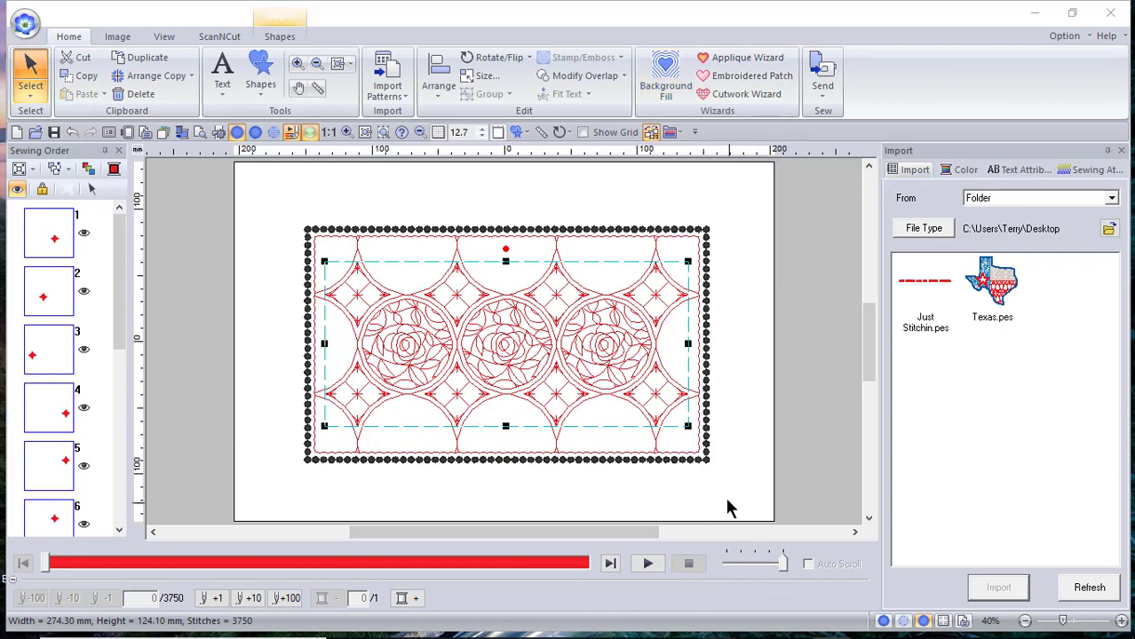
- Clear the old design and draw a large rectangle, about 305.70 × 179.00 mm, with a candlewicking outline
key(Delete)
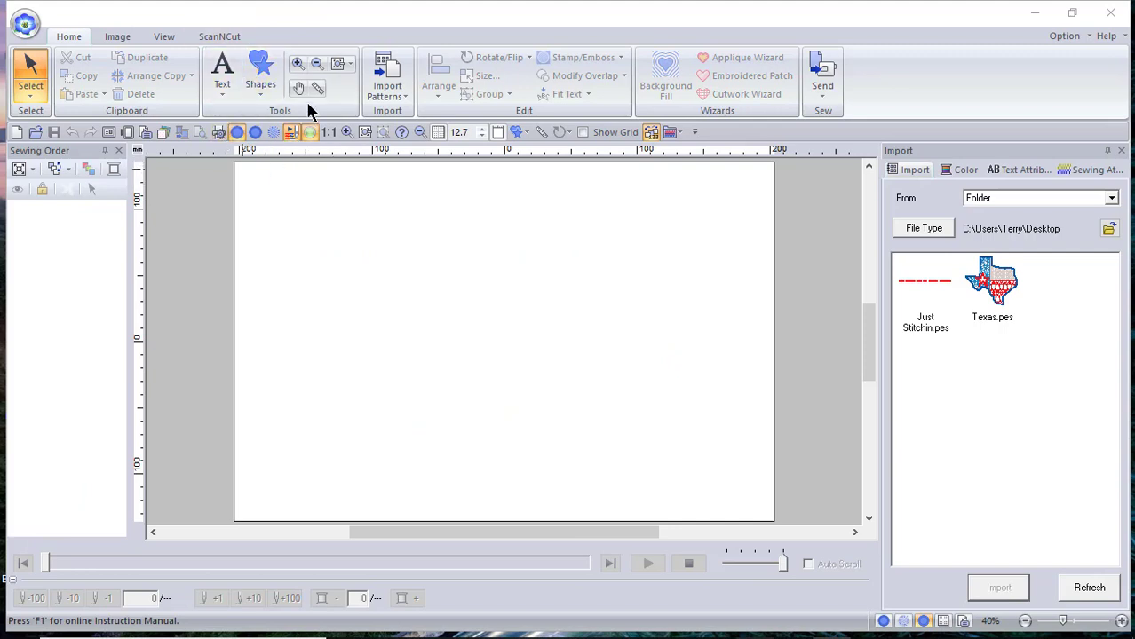
click(262, 81)
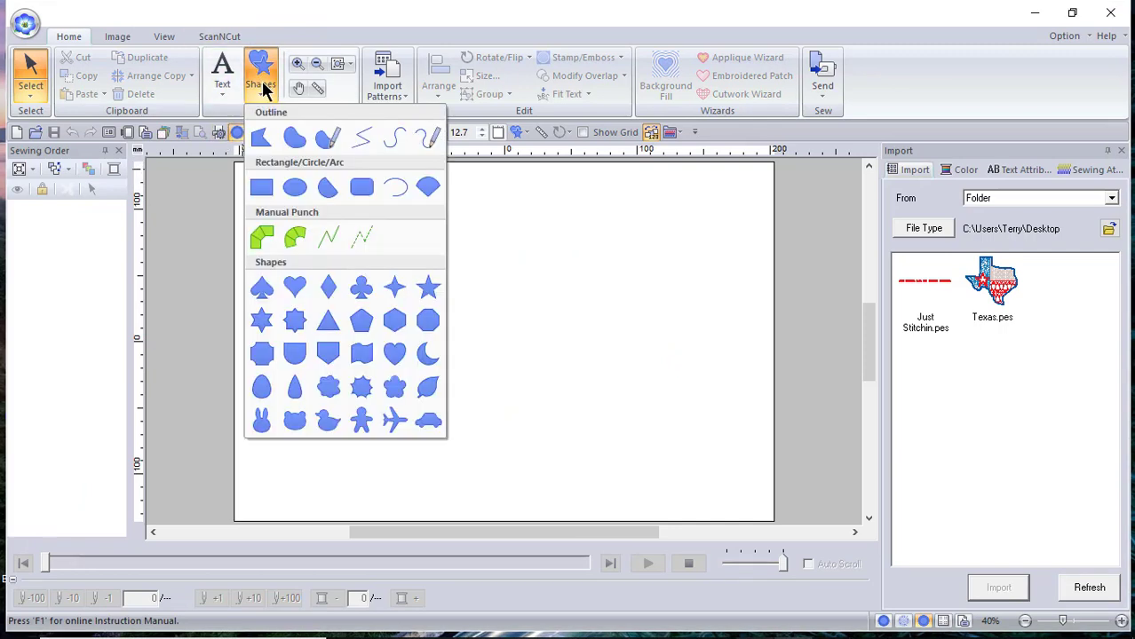
click(269, 189)
drag(306, 231, 707, 462)
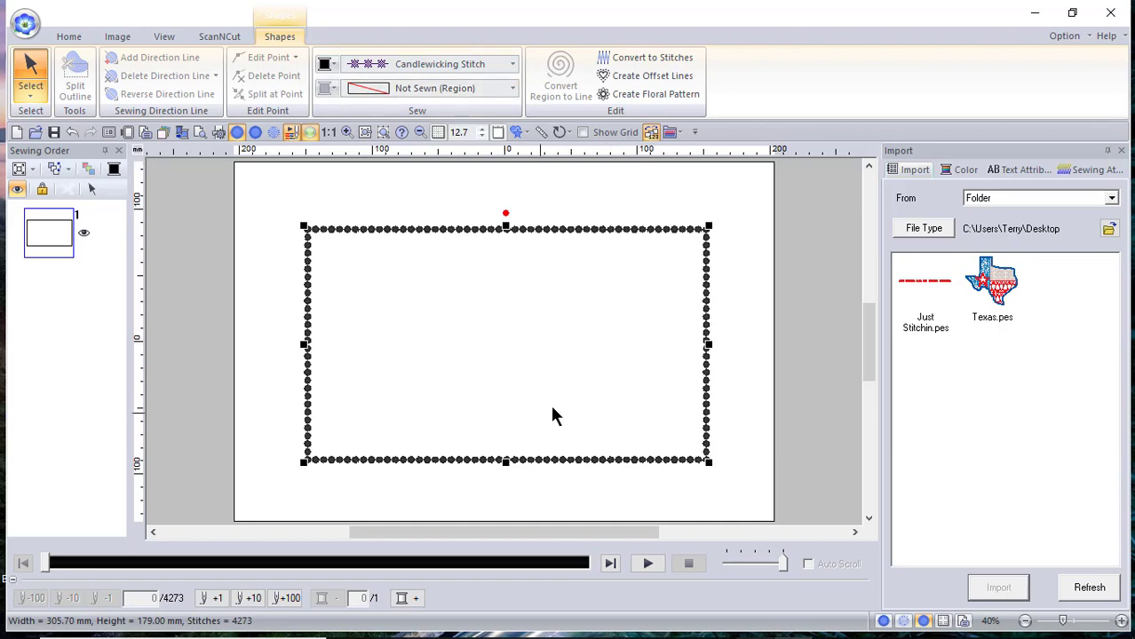
- Start a background fill with the rectangle as the decorative fill region
click(71, 35)
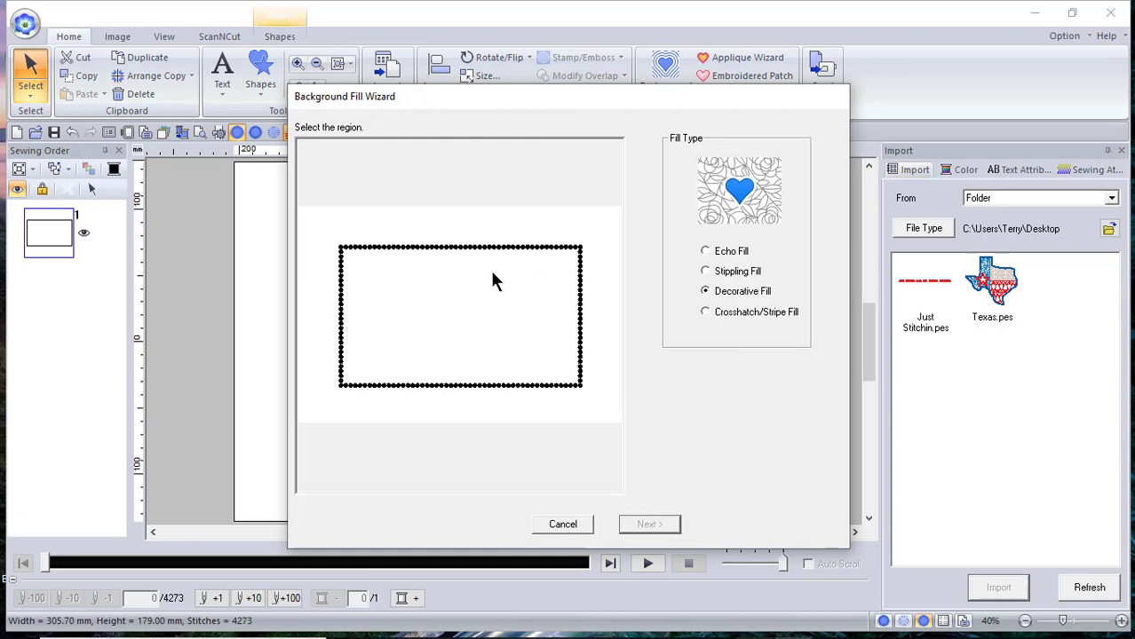
click(444, 318)
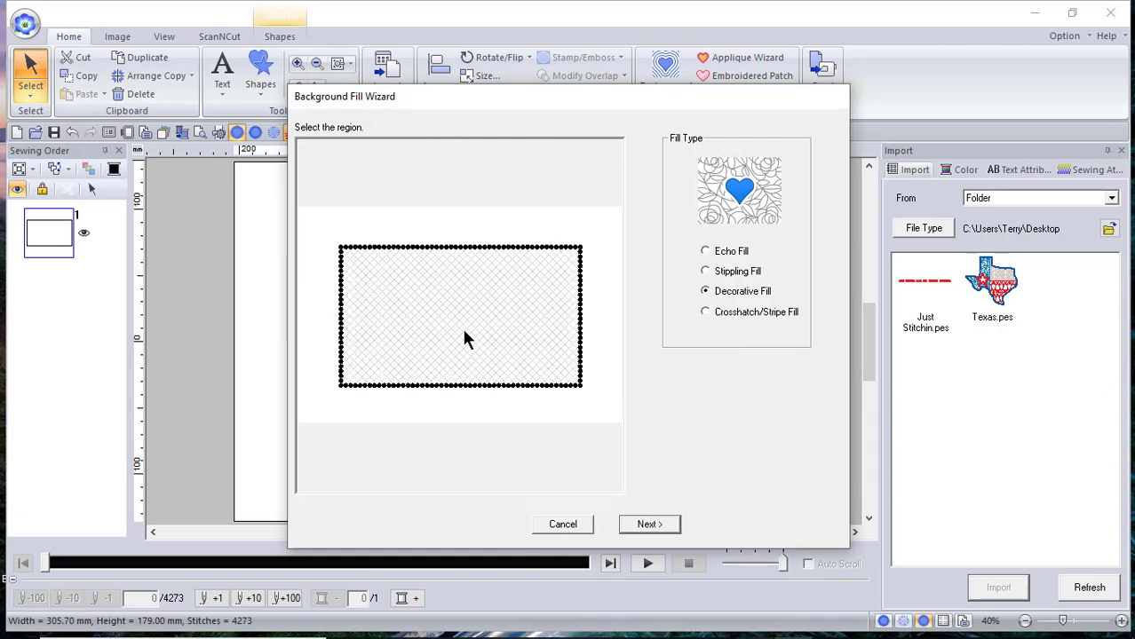
click(649, 524)
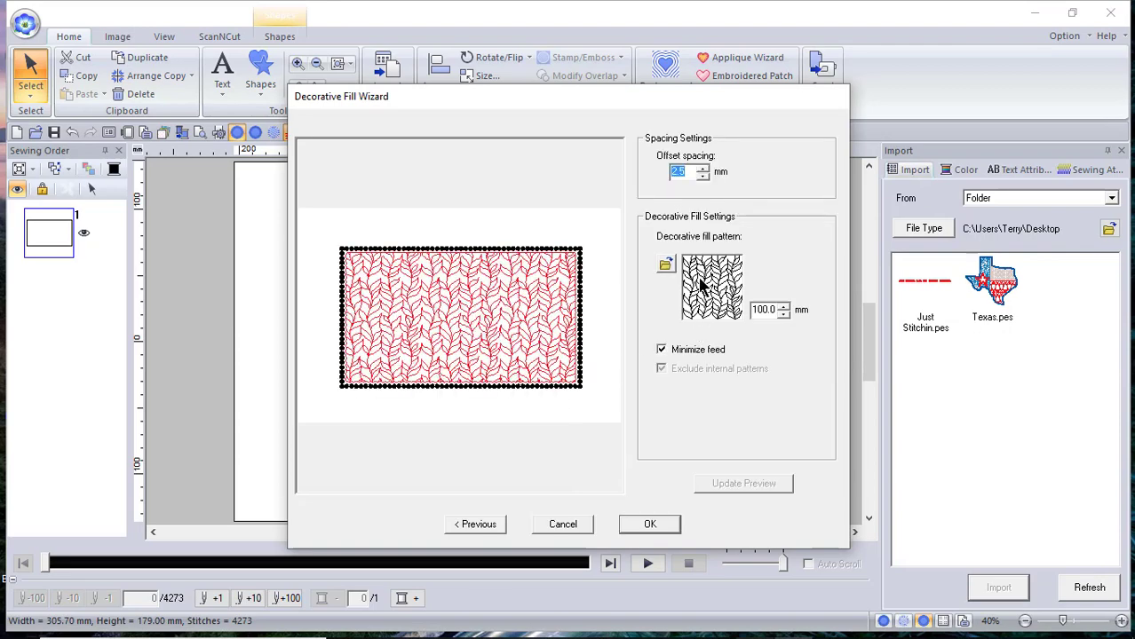
- Pick the plain circle pattern df_pat042 from the decorative pattern library
click(665, 264)
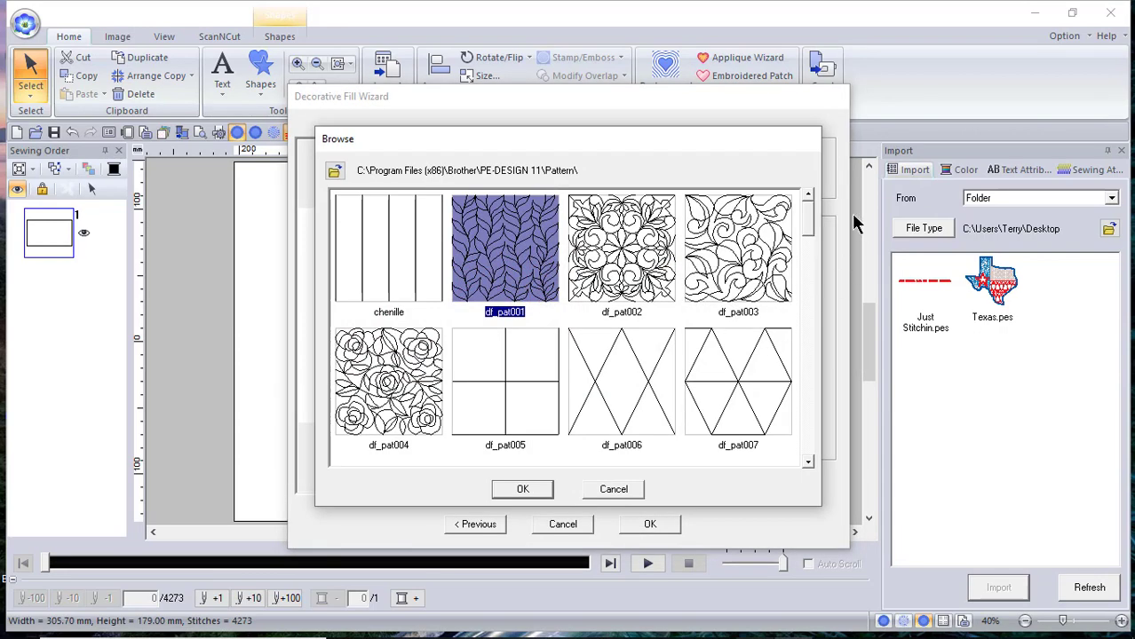
drag(808, 224, 802, 410)
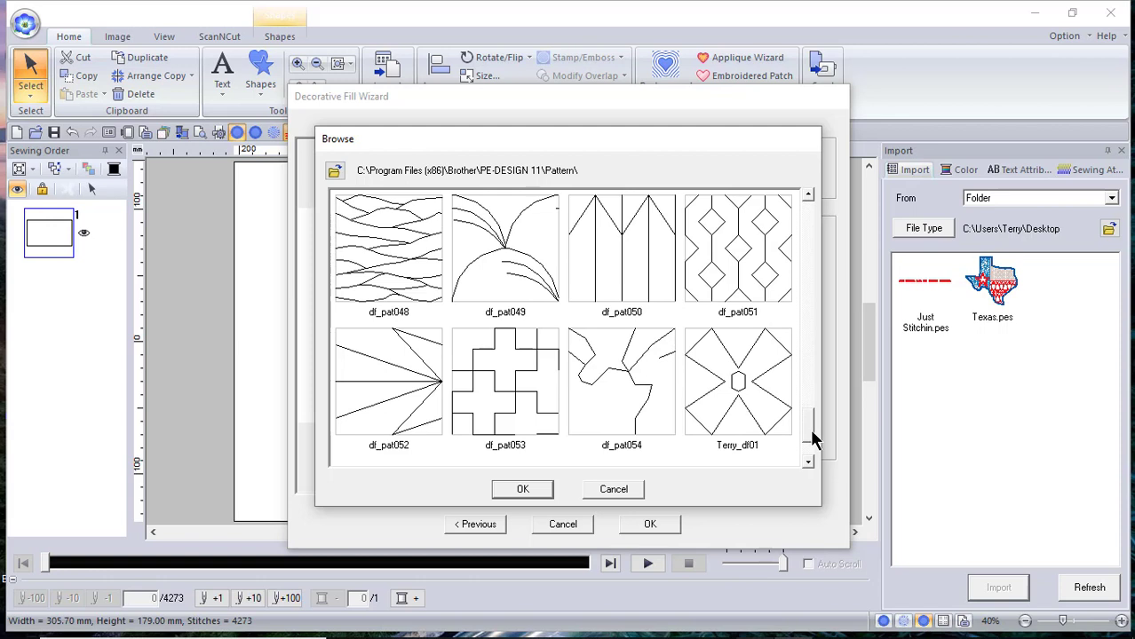
scroll(825, 404, up, 2)
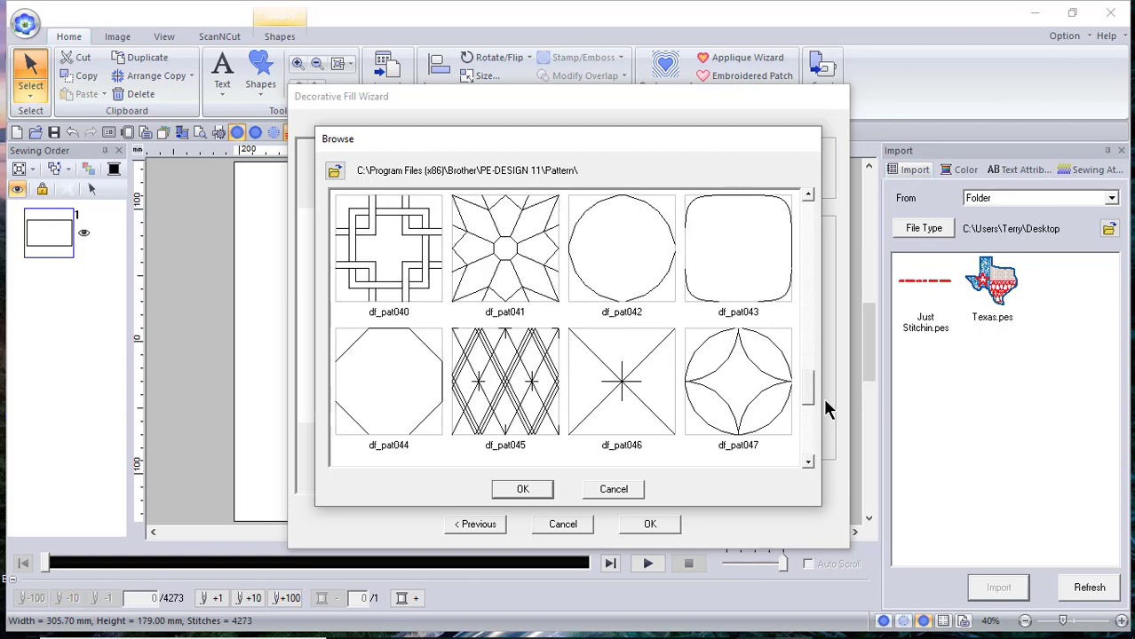
click(629, 258)
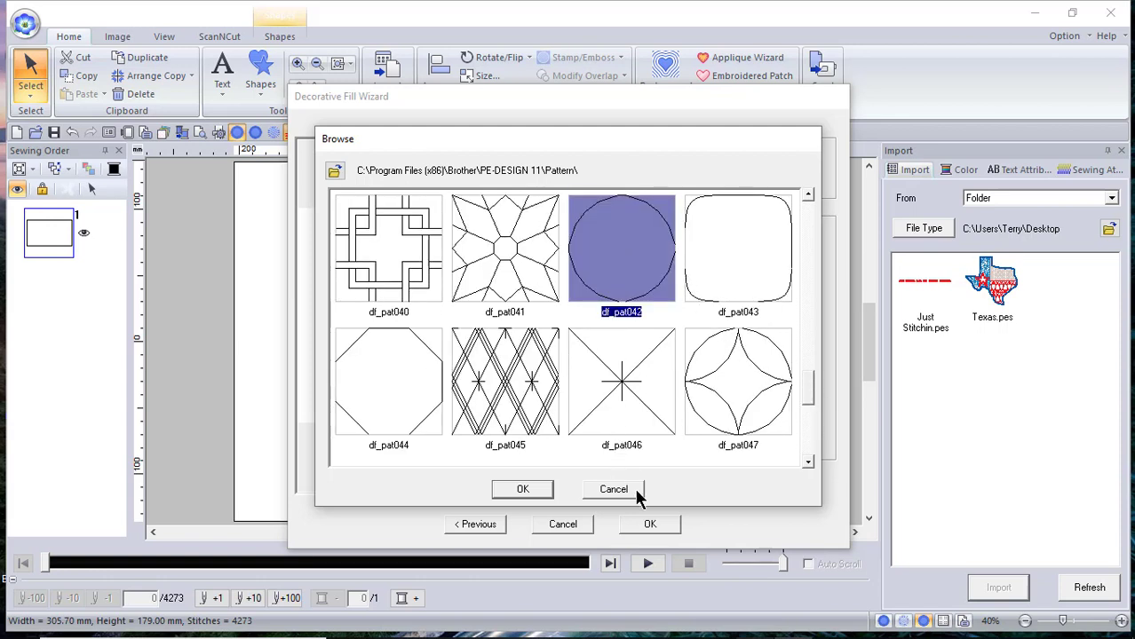
- Confirm df_pat042 and set its pattern size to 75.0 mm, updating the preview
click(523, 491)
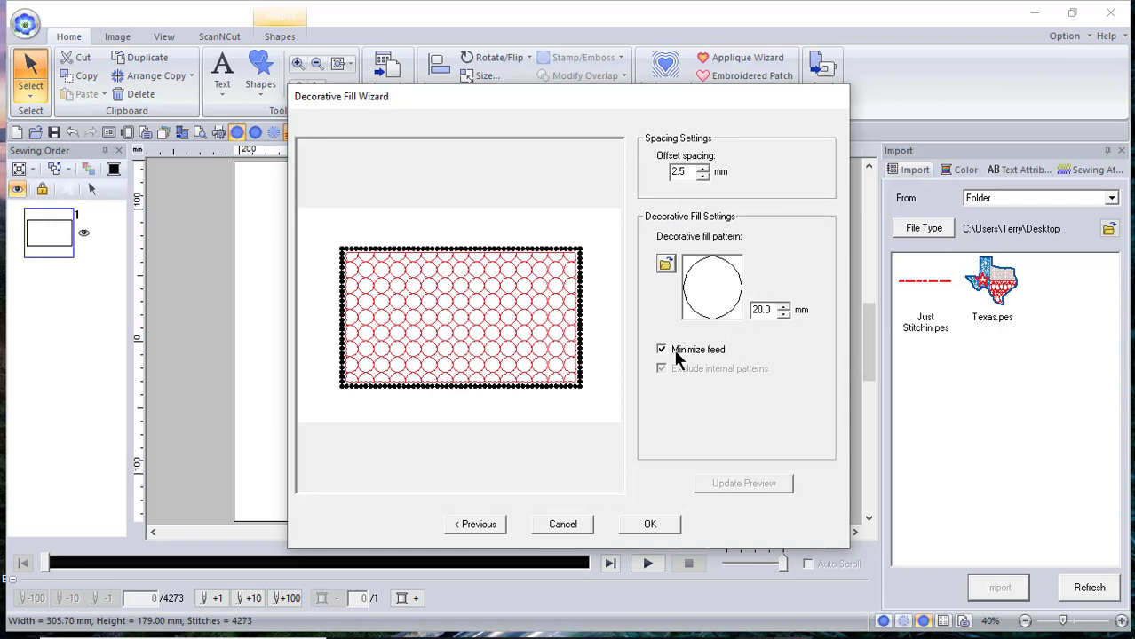
double_click(774, 309)
text(1)
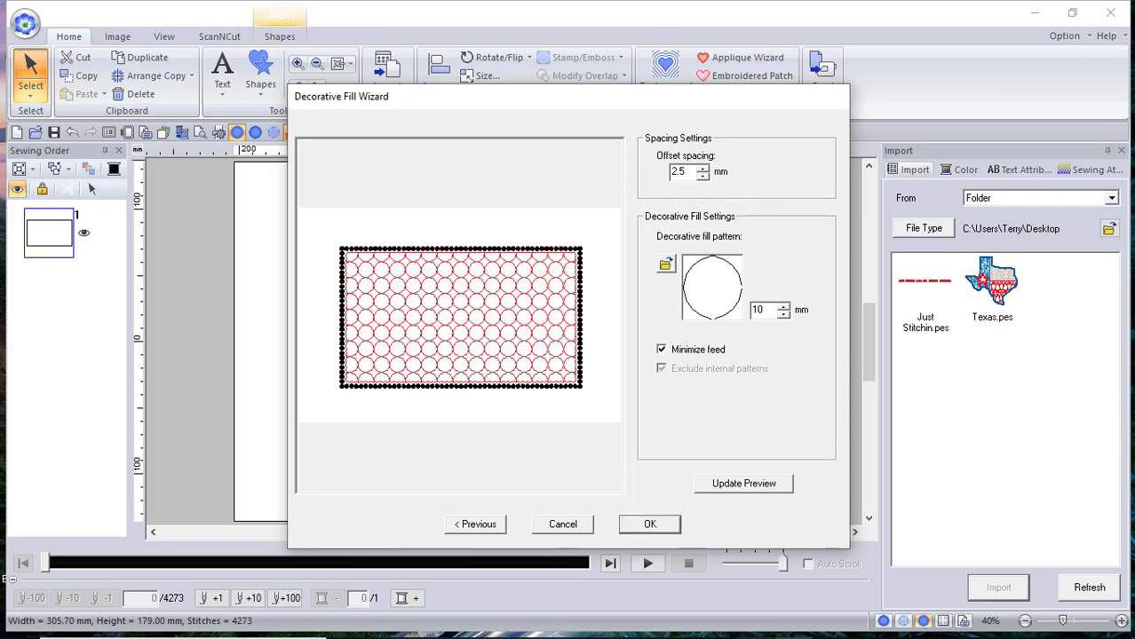
click(748, 479)
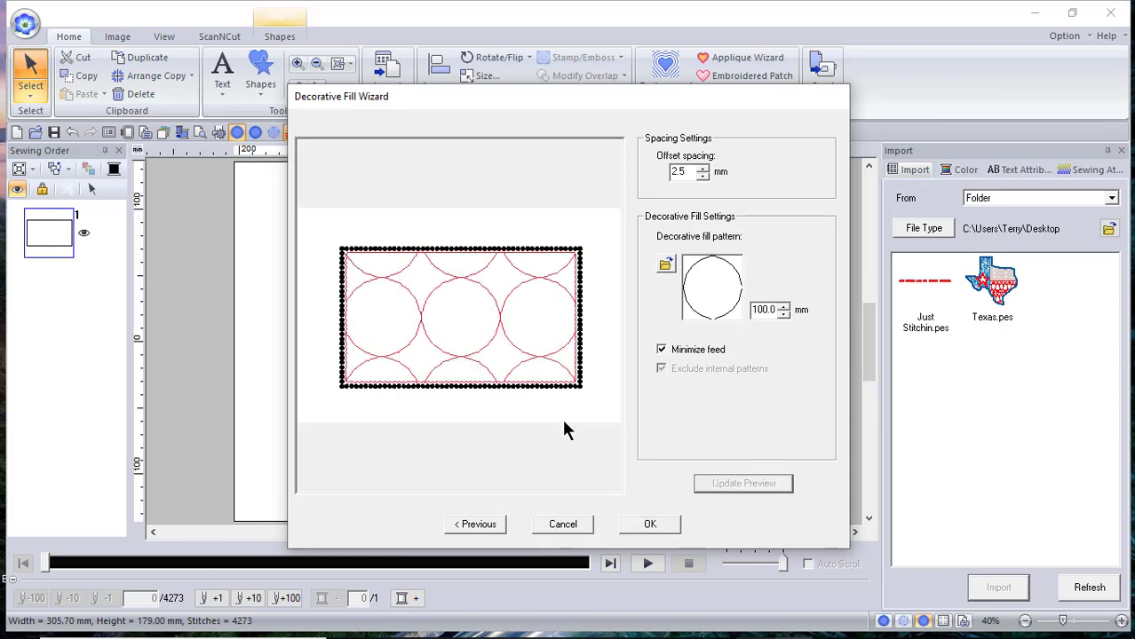
drag(775, 308, 751, 309)
text(7)
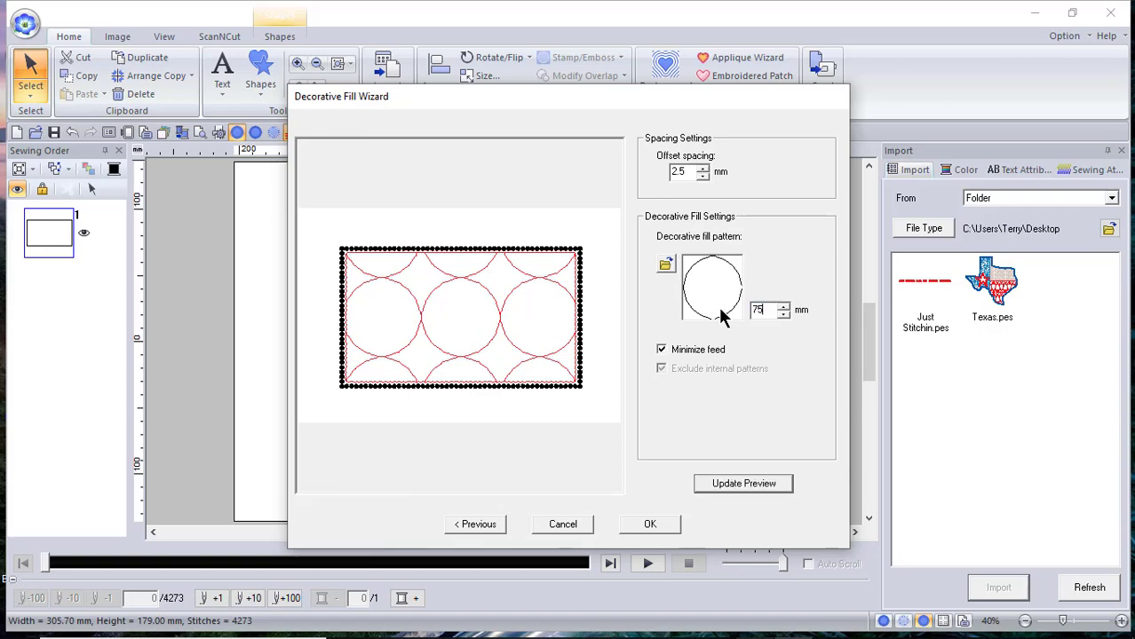
text(5)
click(738, 486)
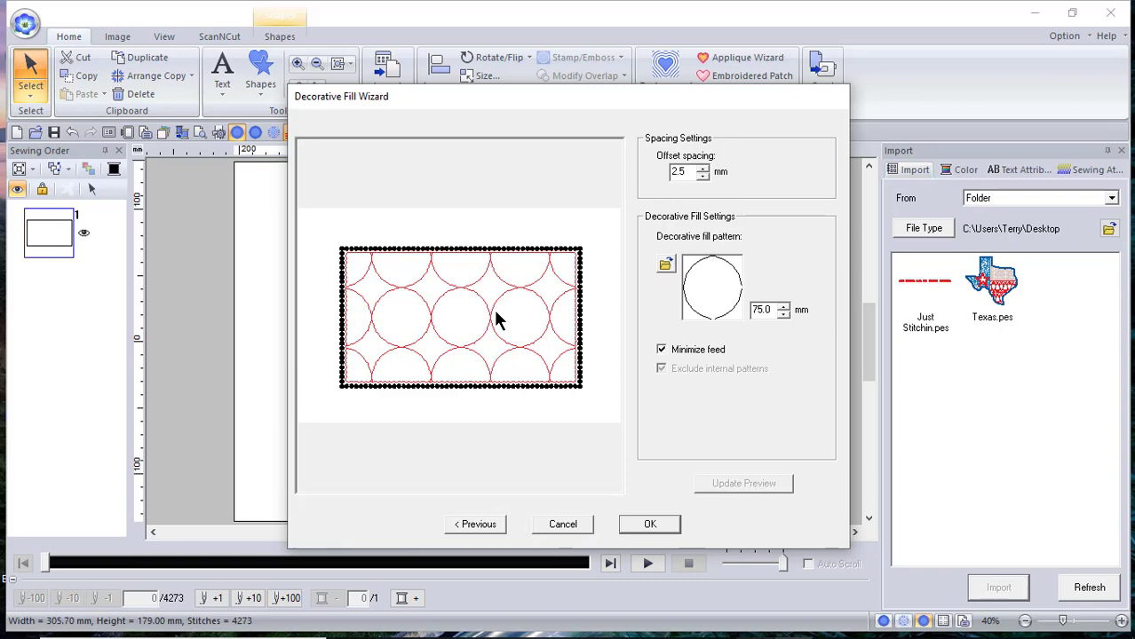
- Apply the 75 mm circle fill to the rectangle and select the whole design
click(677, 529)
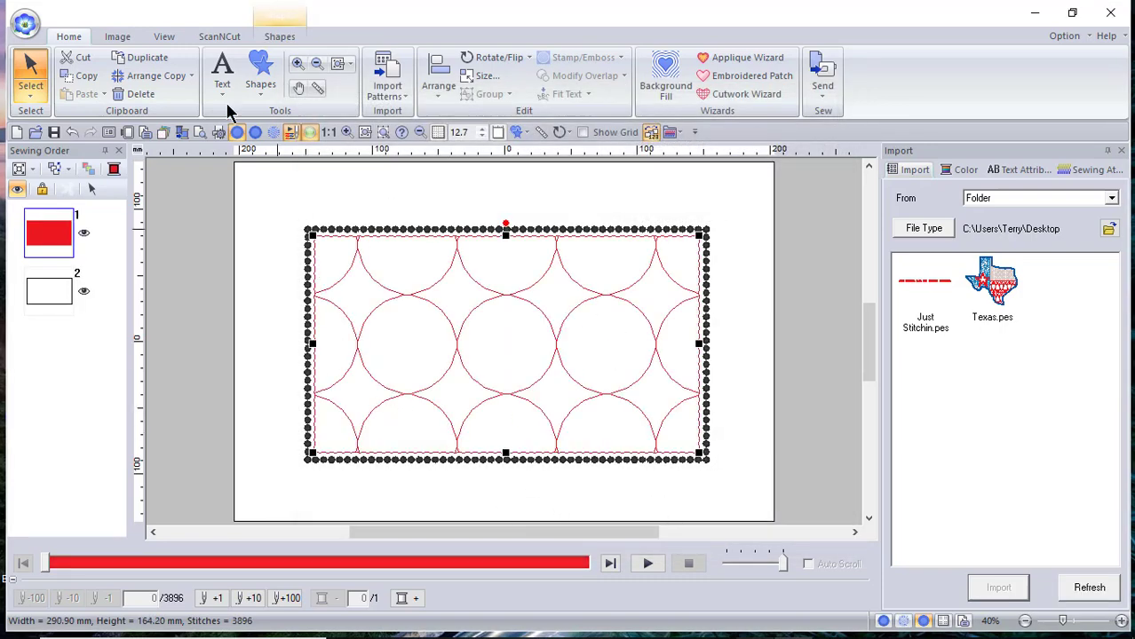
click(30, 92)
click(55, 170)
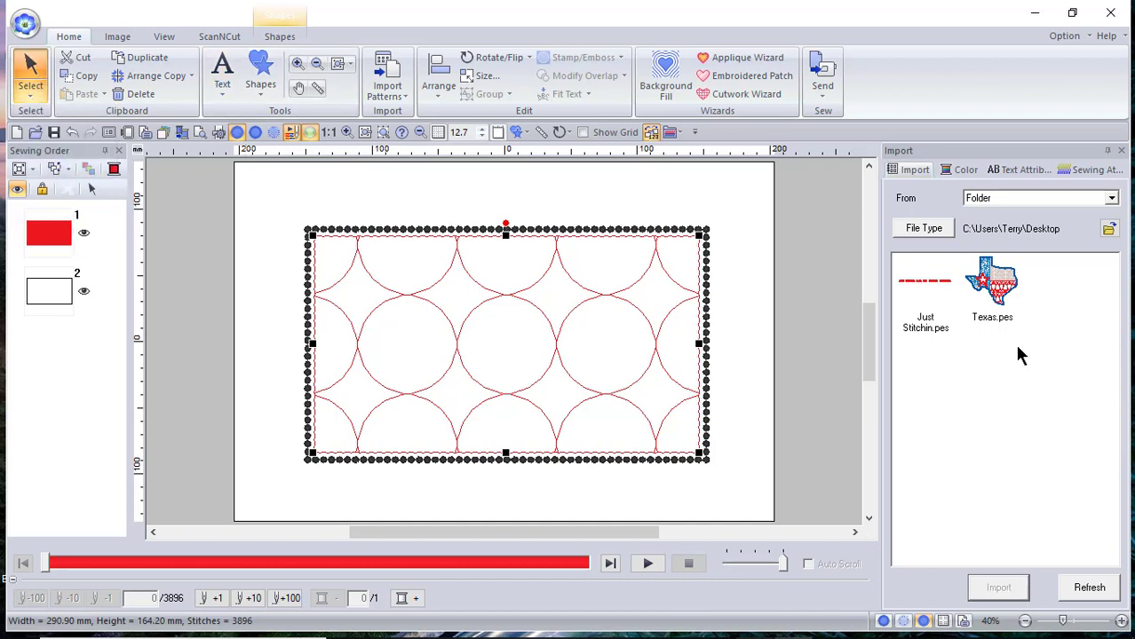
key(ctrl+a)
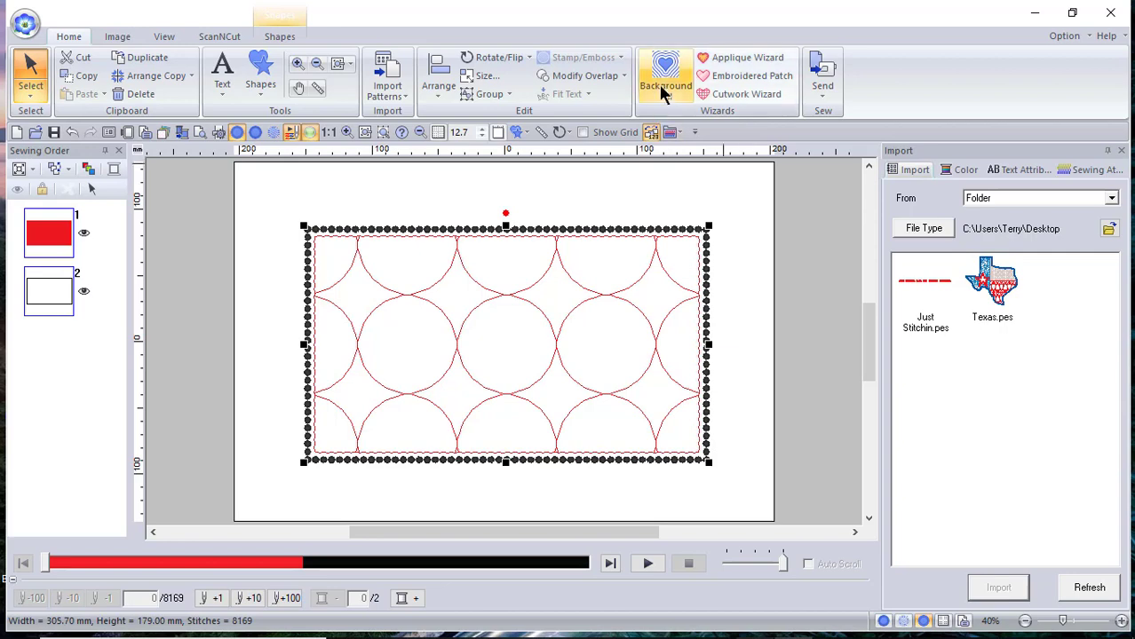
- Start a new background fill on the three centre circles and continue to the pattern settings
click(661, 82)
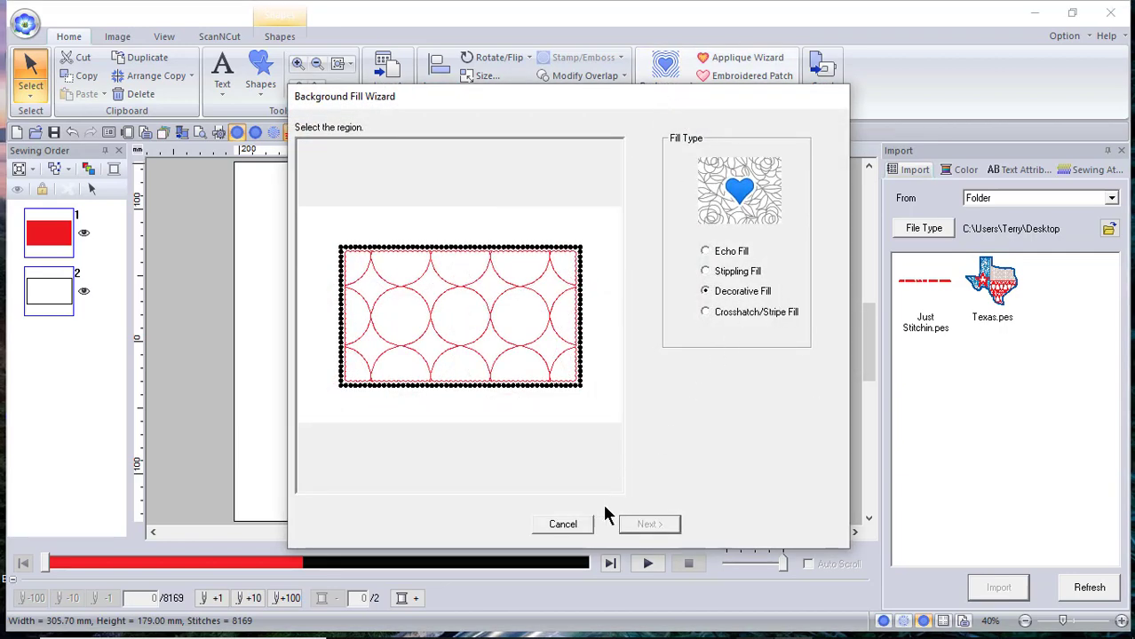
click(396, 326)
click(468, 329)
click(522, 335)
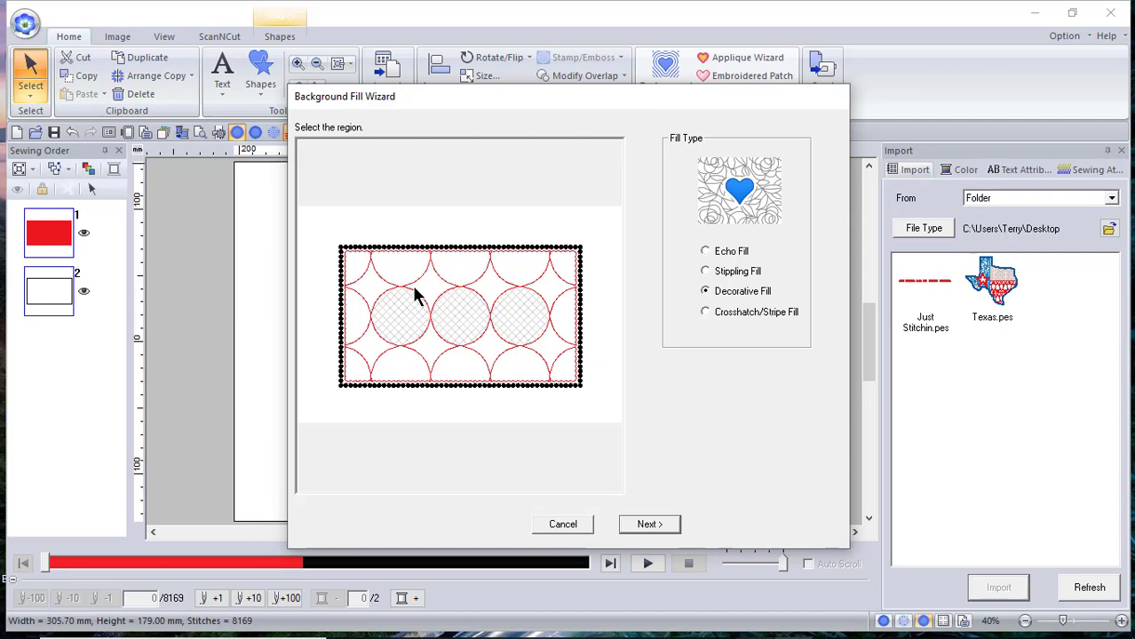
click(647, 525)
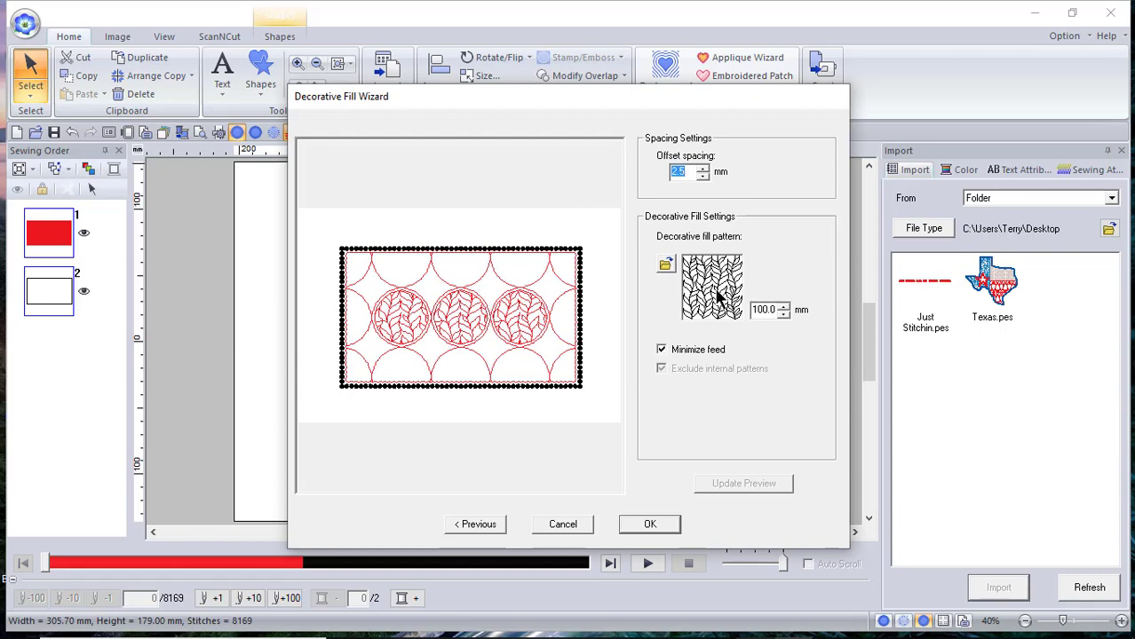
- Fill the three centre circles with the df_pat004 rose decorative pattern
click(666, 264)
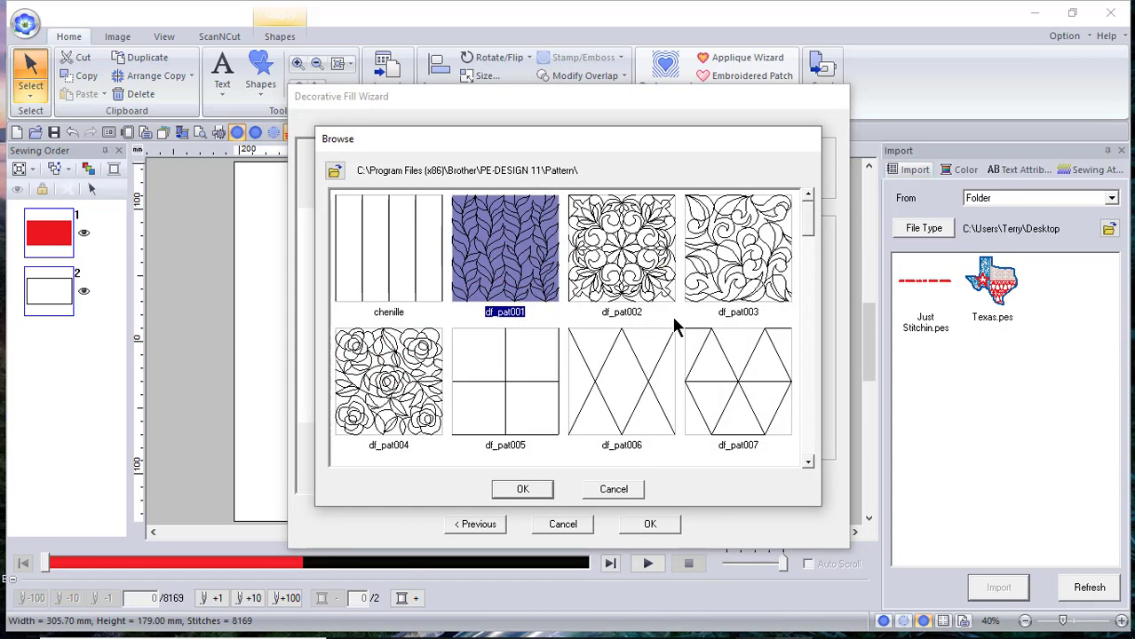
click(747, 271)
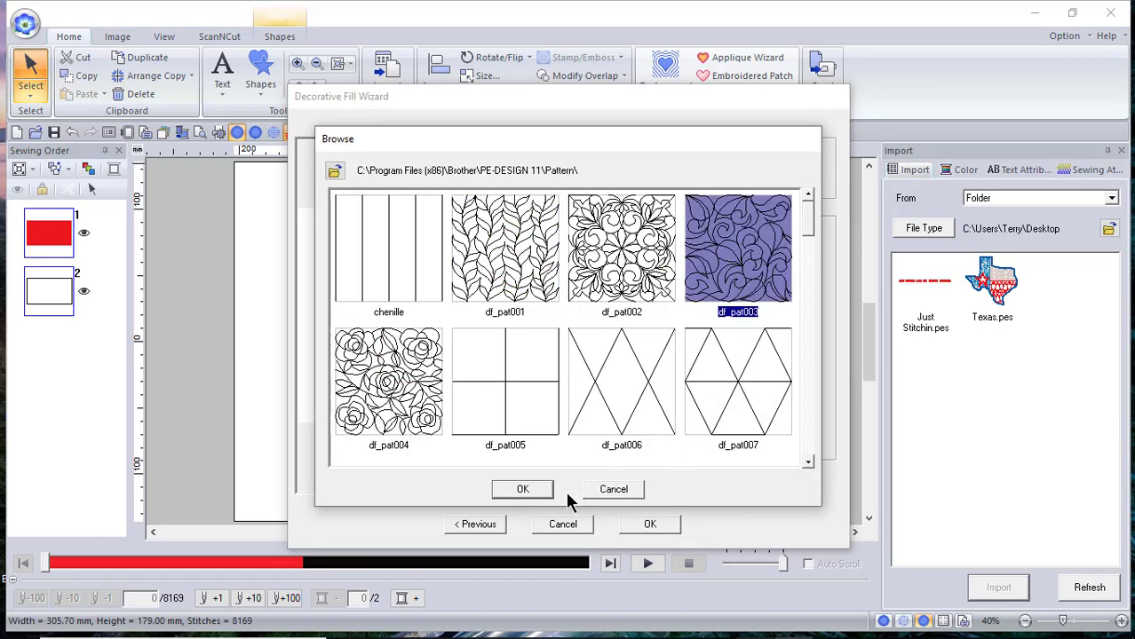
click(418, 429)
click(520, 490)
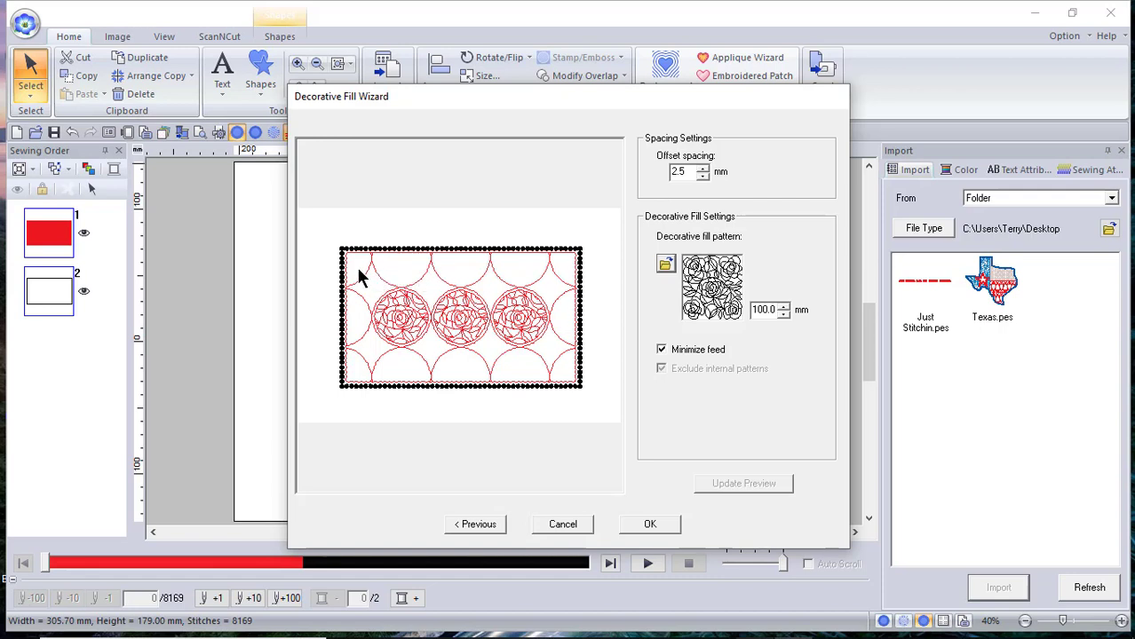
click(649, 524)
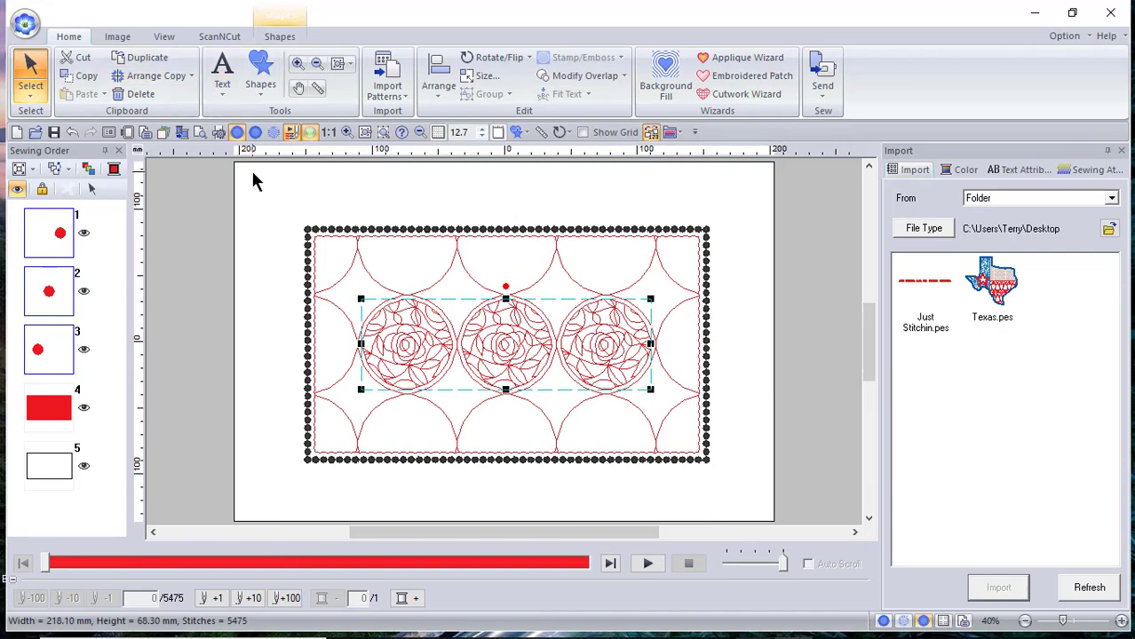
- Select the whole design and mark the seven diamond gaps around the circles as fill regions
drag(253, 173, 751, 489)
click(661, 87)
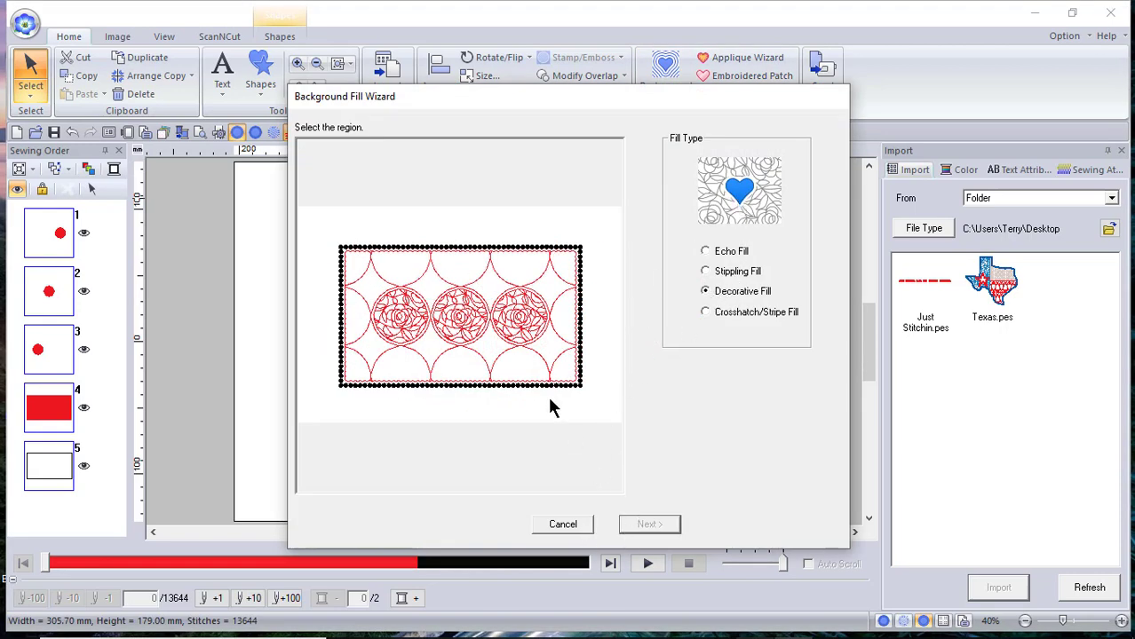
click(369, 293)
click(436, 291)
click(493, 290)
click(558, 293)
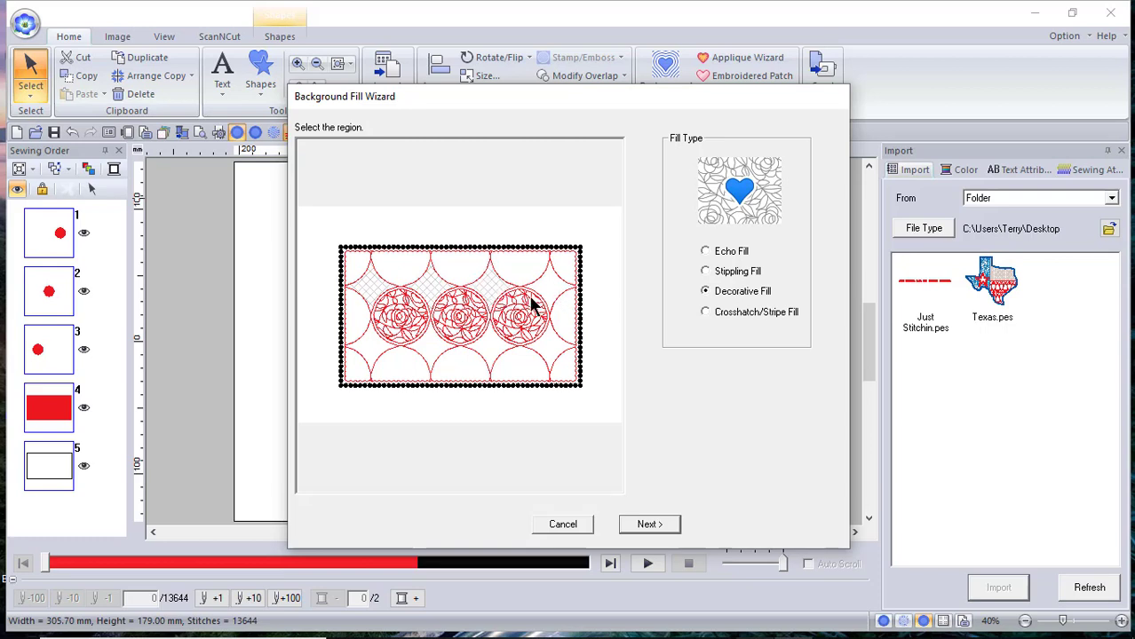
click(371, 351)
click(435, 352)
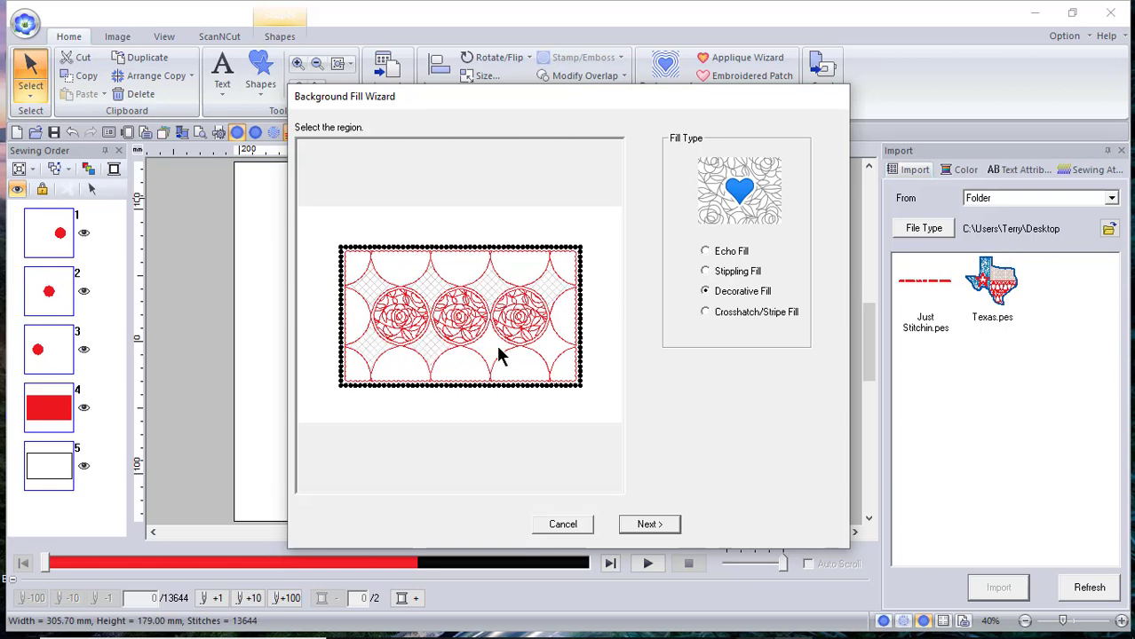
click(546, 356)
click(650, 524)
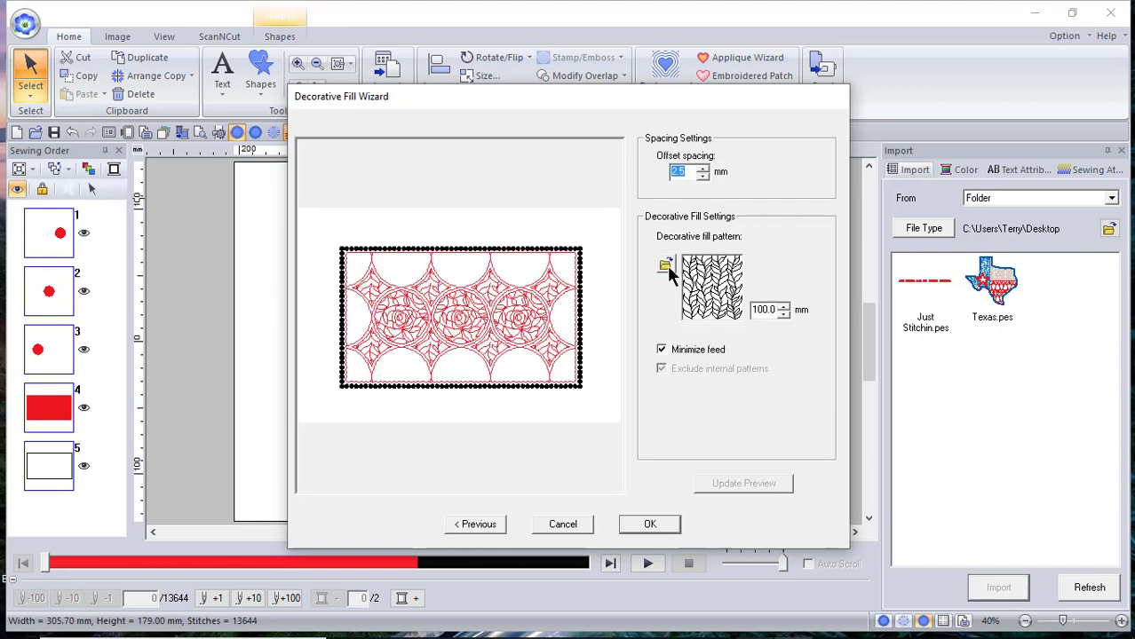
- Fill the diamond gaps with the df_pat046 star pattern at 20.0 mm
click(667, 265)
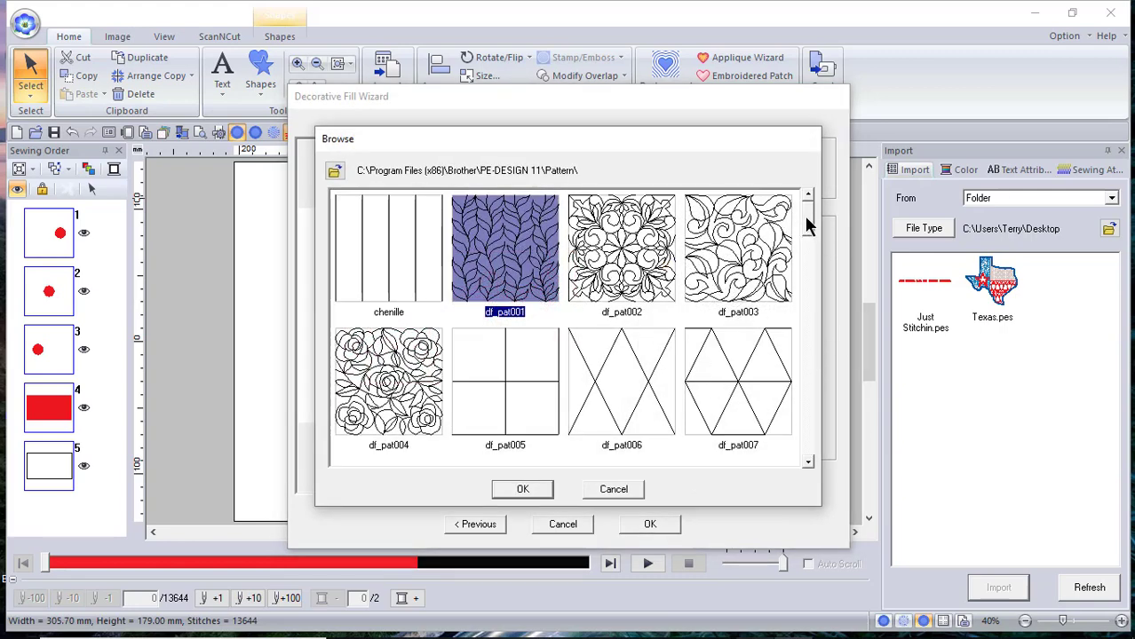
drag(803, 213, 796, 300)
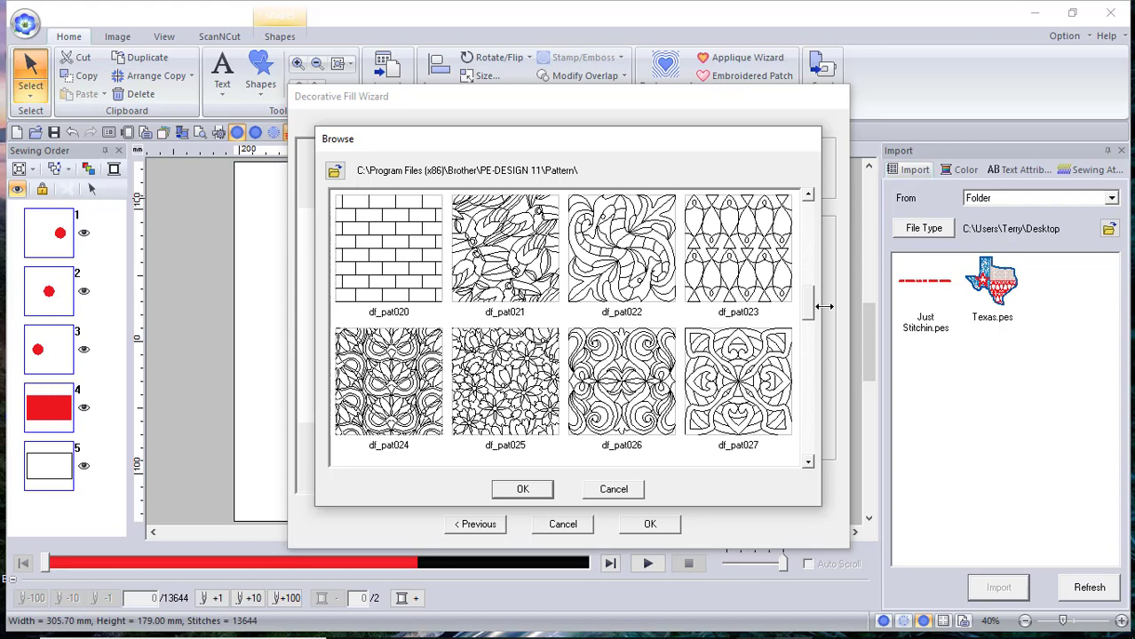
drag(804, 364, 802, 401)
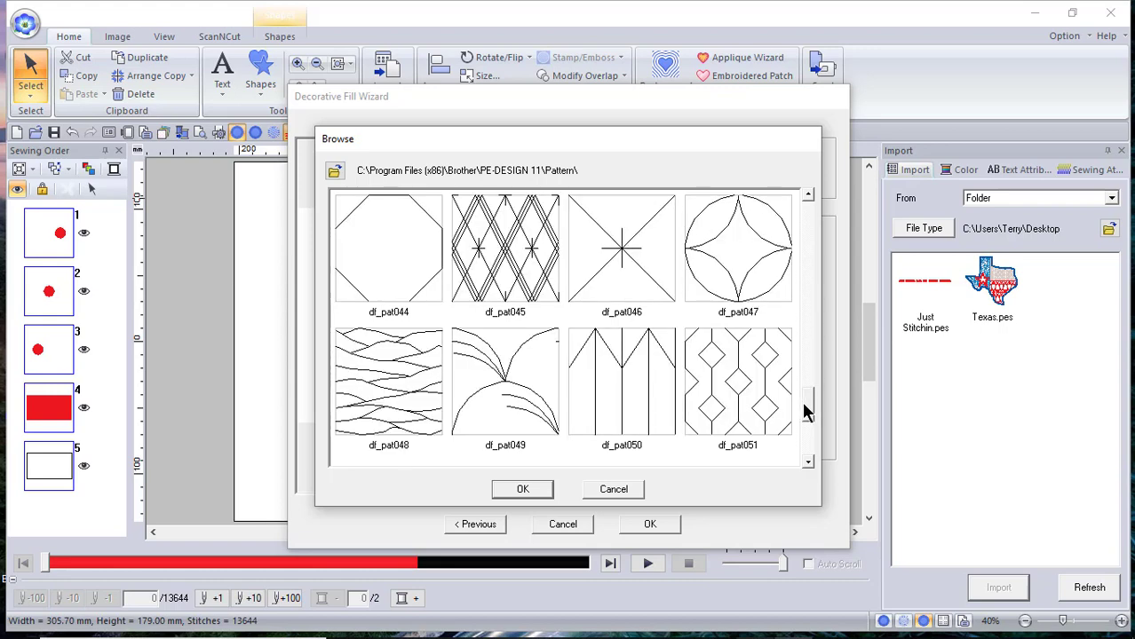
click(633, 256)
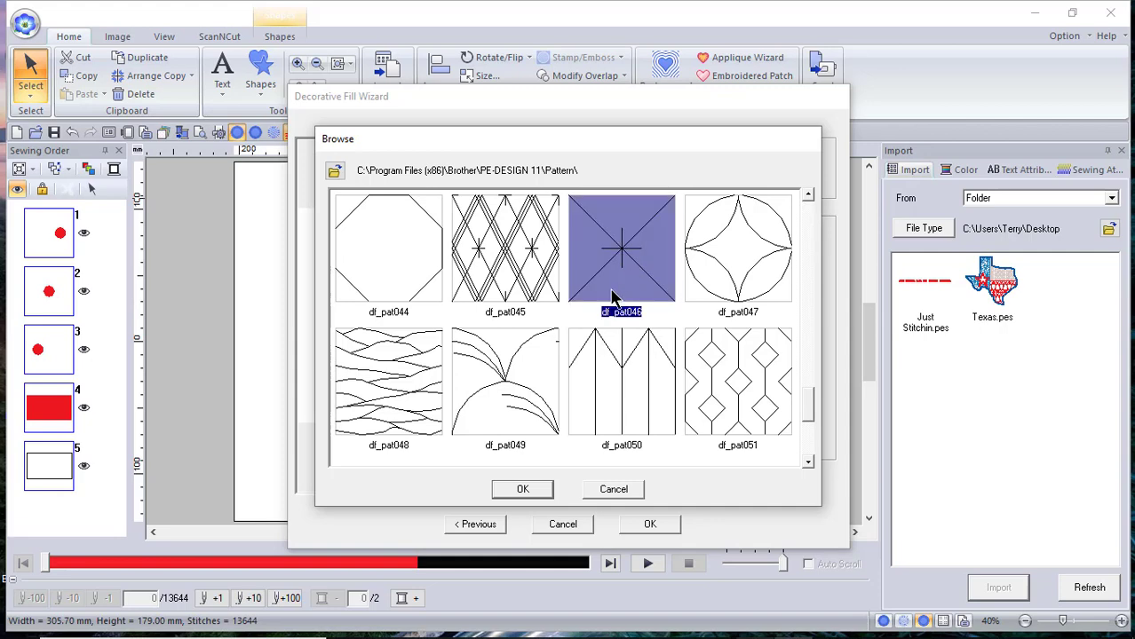
click(524, 490)
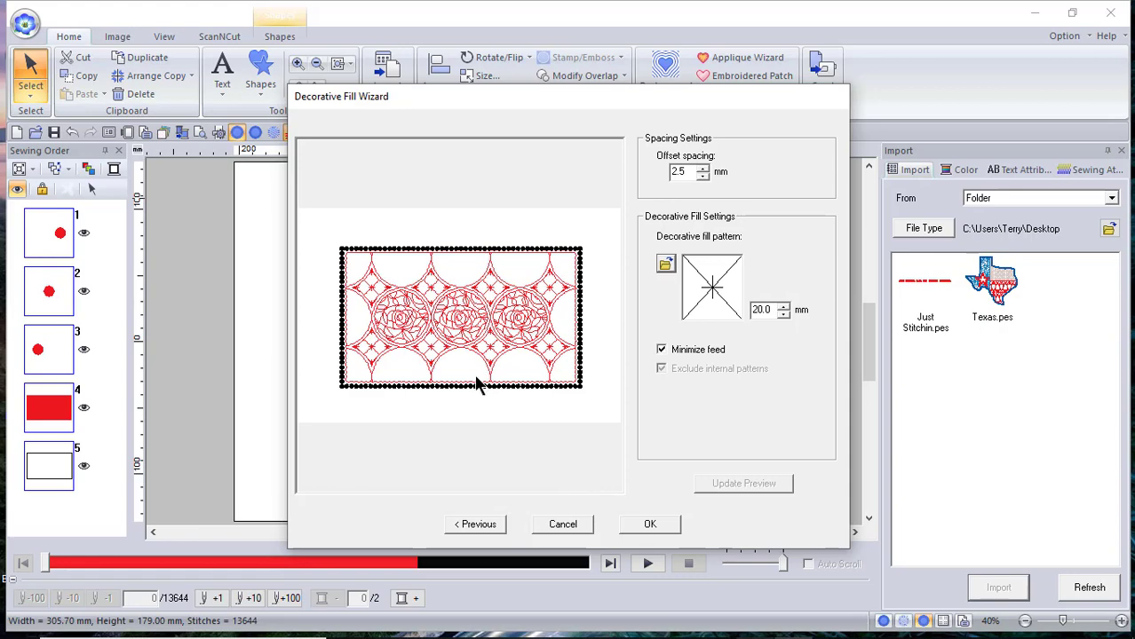
click(659, 533)
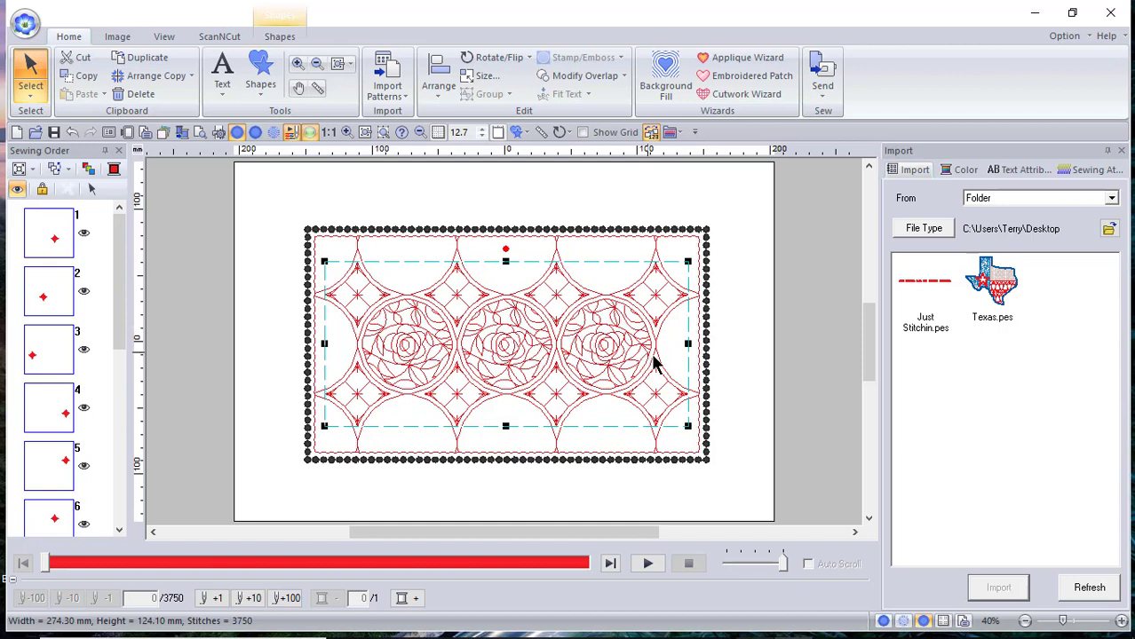
click(664, 85)
mouse_move(759, 633)
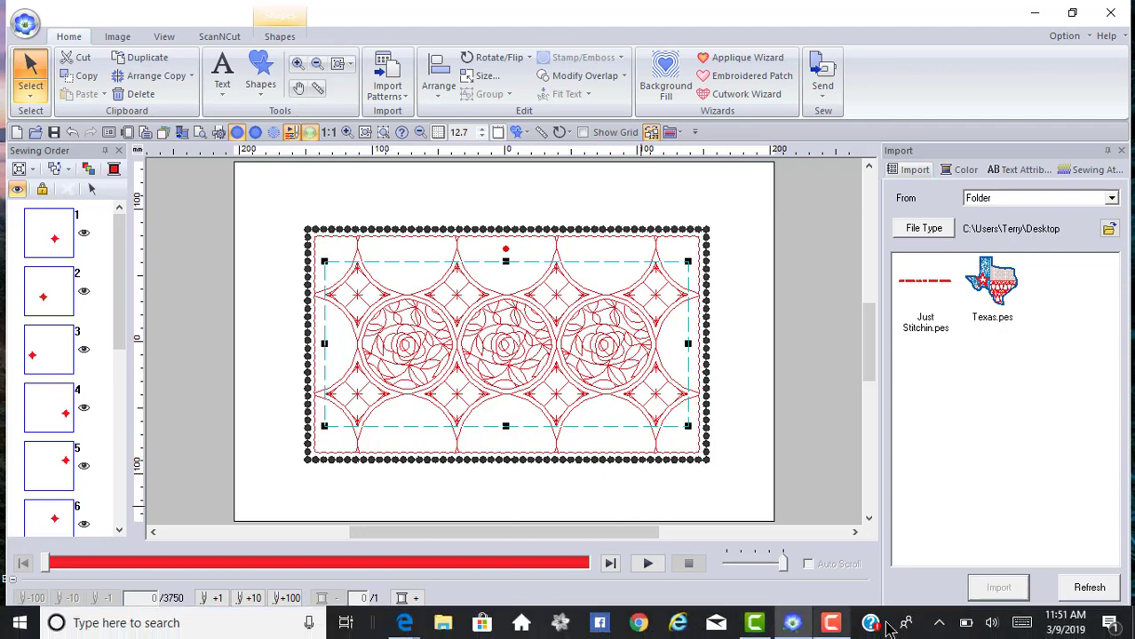